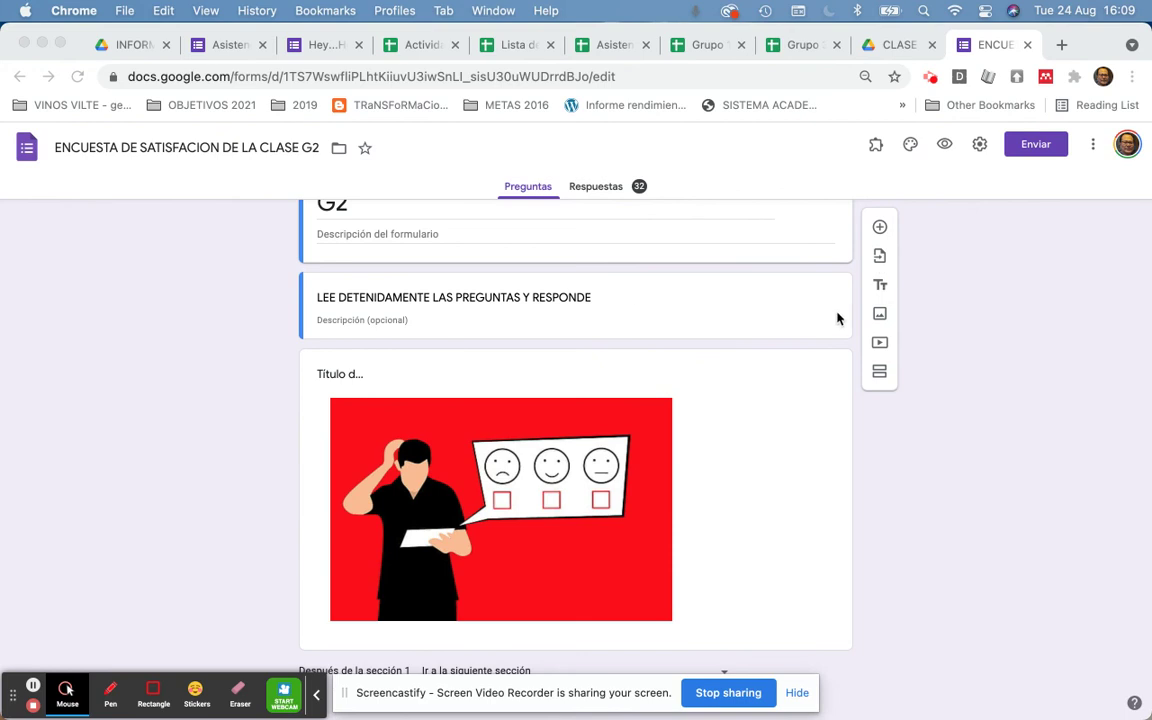
{"action": "left_click", "coordinate": [880, 375]}
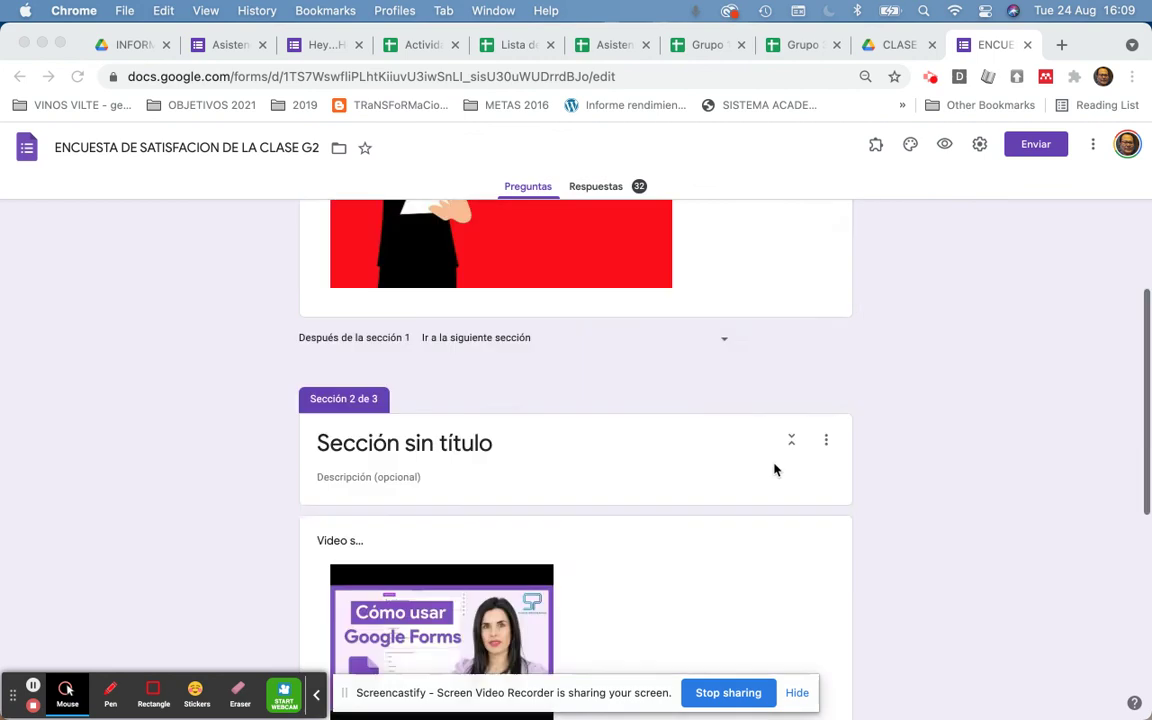
{"action": "scroll", "coordinate": [774, 468], "scroll_direction": "down", "scroll_amount": 5}
{"action": "scroll", "coordinate": [774, 468], "scroll_direction": "up", "scroll_amount": 10}
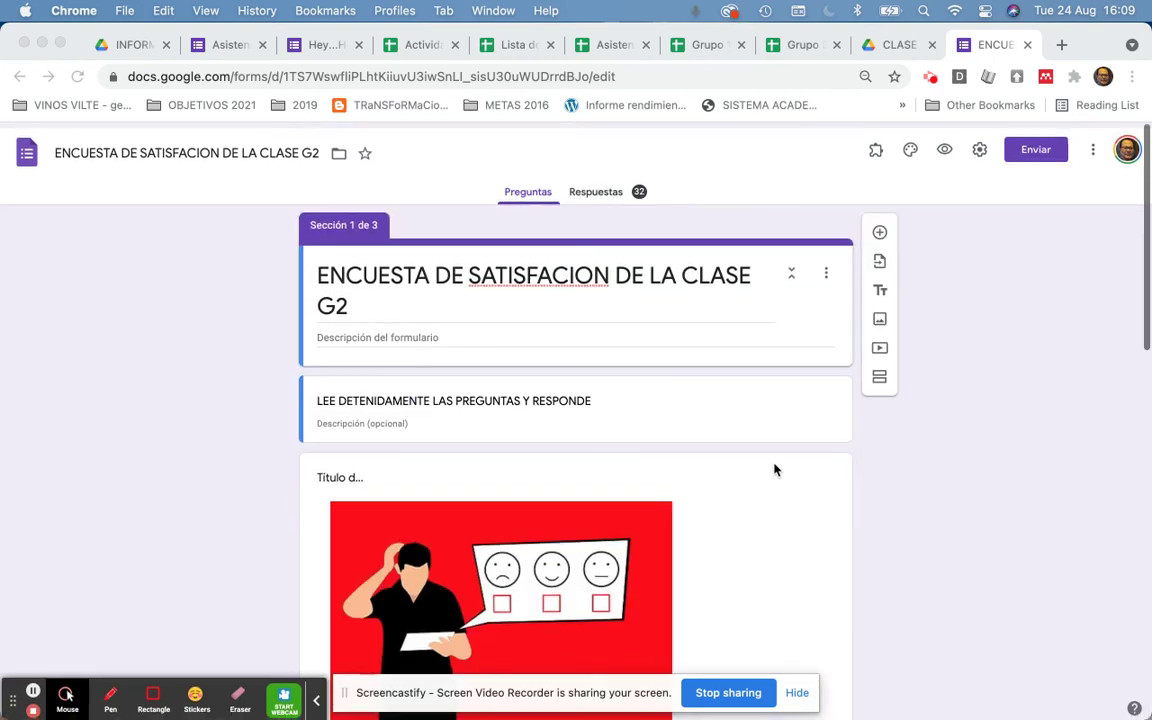
Step: In the form's general settings, turn on Recopilar correos electrónicos with Recibos de respuesta set to Siempre
{"action": "left_click", "coordinate": [979, 146]}
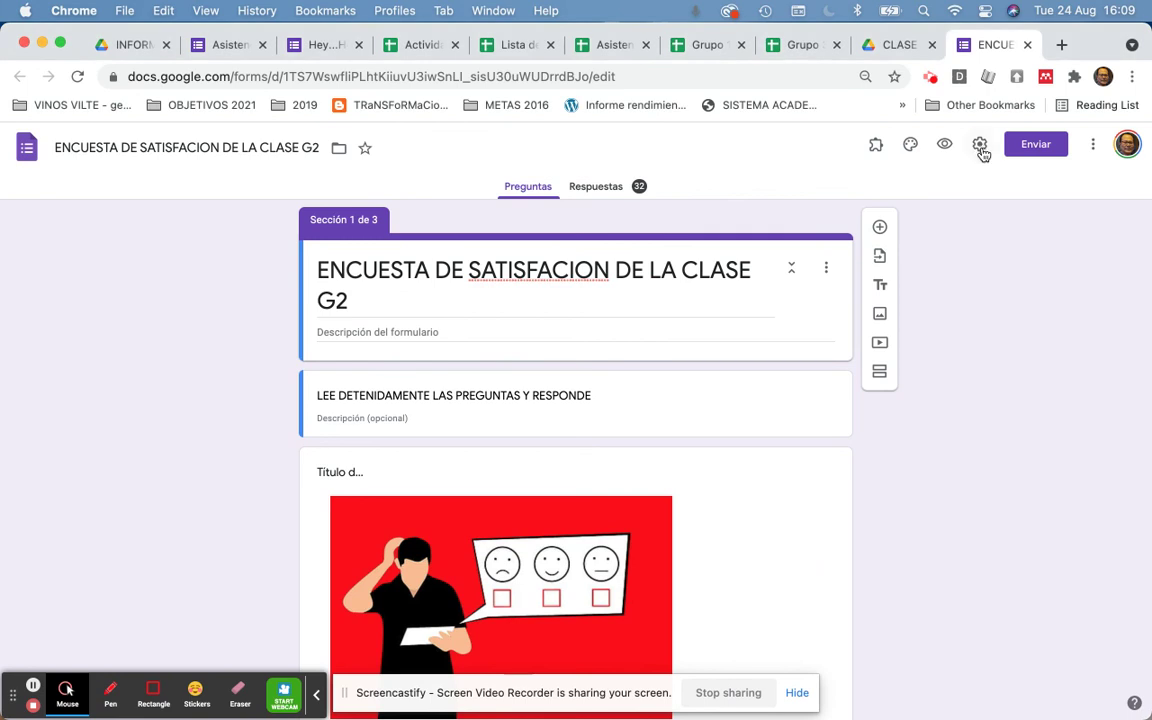
{"action": "left_click", "coordinate": [980, 147]}
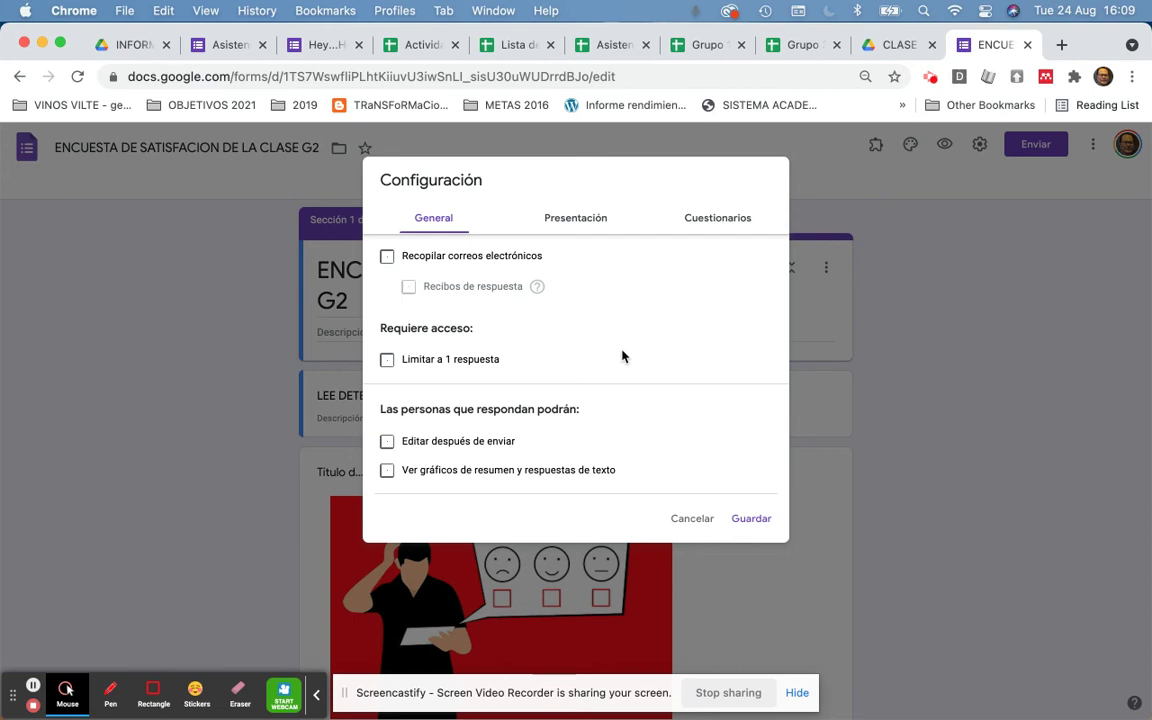
{"action": "scroll", "coordinate": [622, 357], "scroll_direction": "up", "scroll_amount": 3}
{"action": "scroll", "coordinate": [622, 357], "scroll_direction": "up", "scroll_amount": 1}
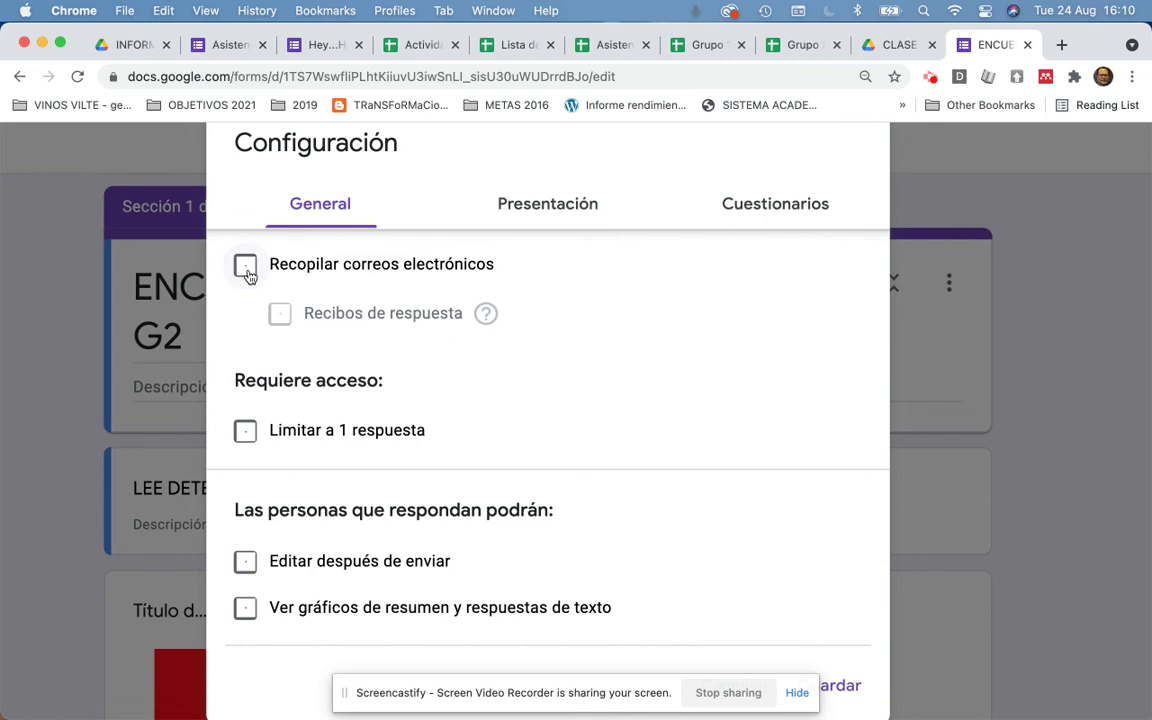
{"action": "left_click", "coordinate": [246, 268]}
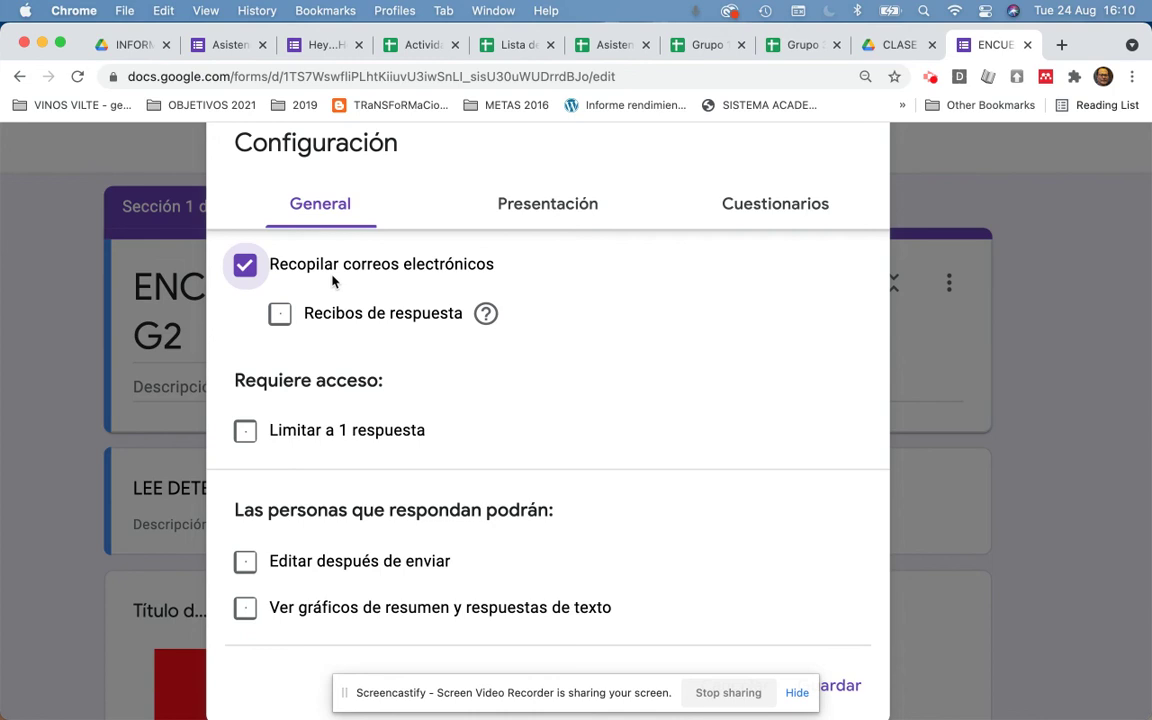
{"action": "left_click", "coordinate": [279, 315]}
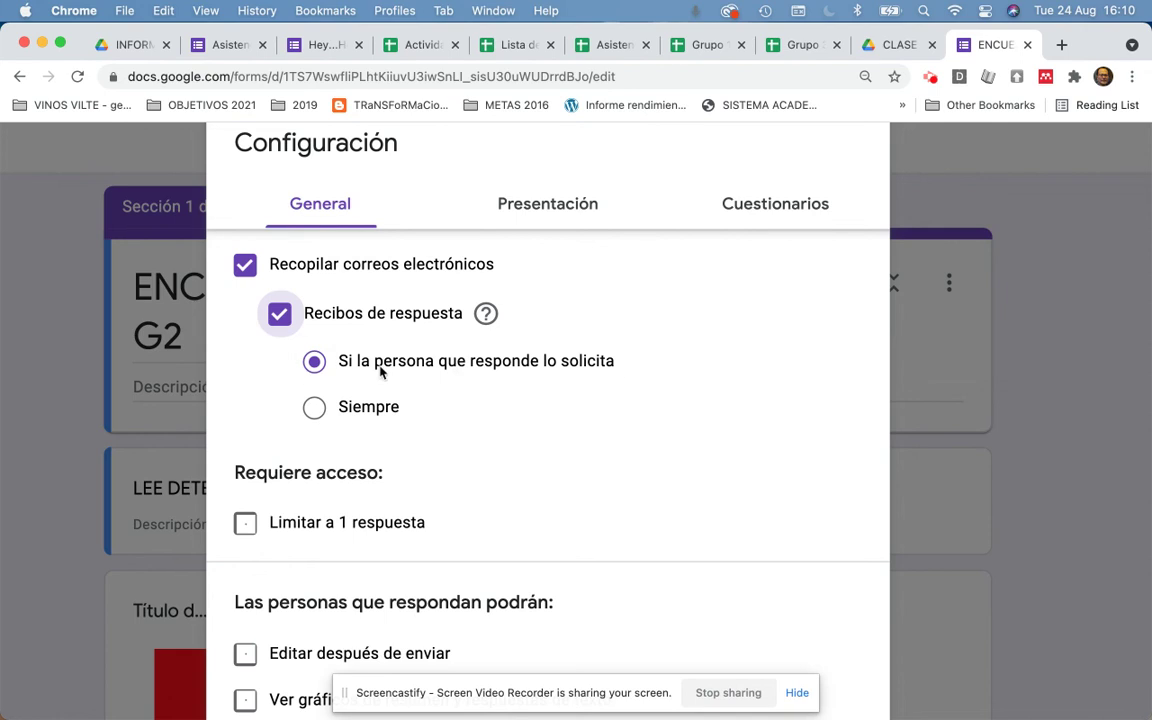
{"action": "left_click", "coordinate": [315, 410]}
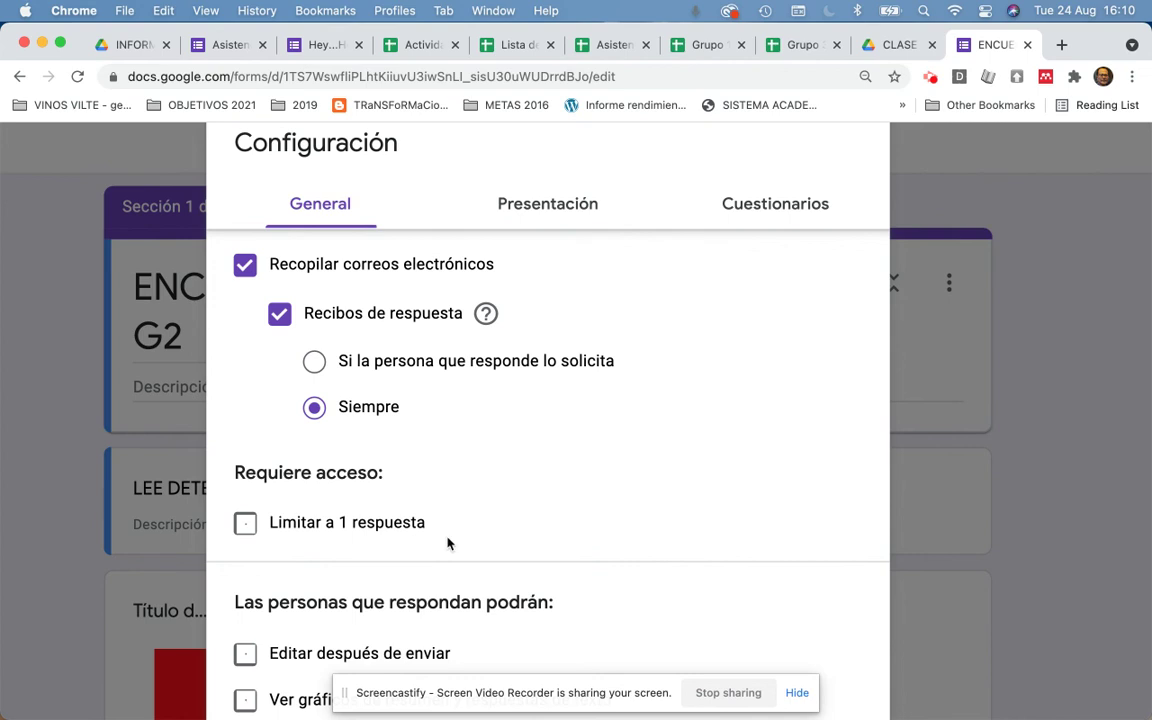
Step: Restrict the form's access requirements by enabling Limitar a 1 respuesta
{"action": "scroll", "coordinate": [429, 543], "scroll_direction": "down", "scroll_amount": 2}
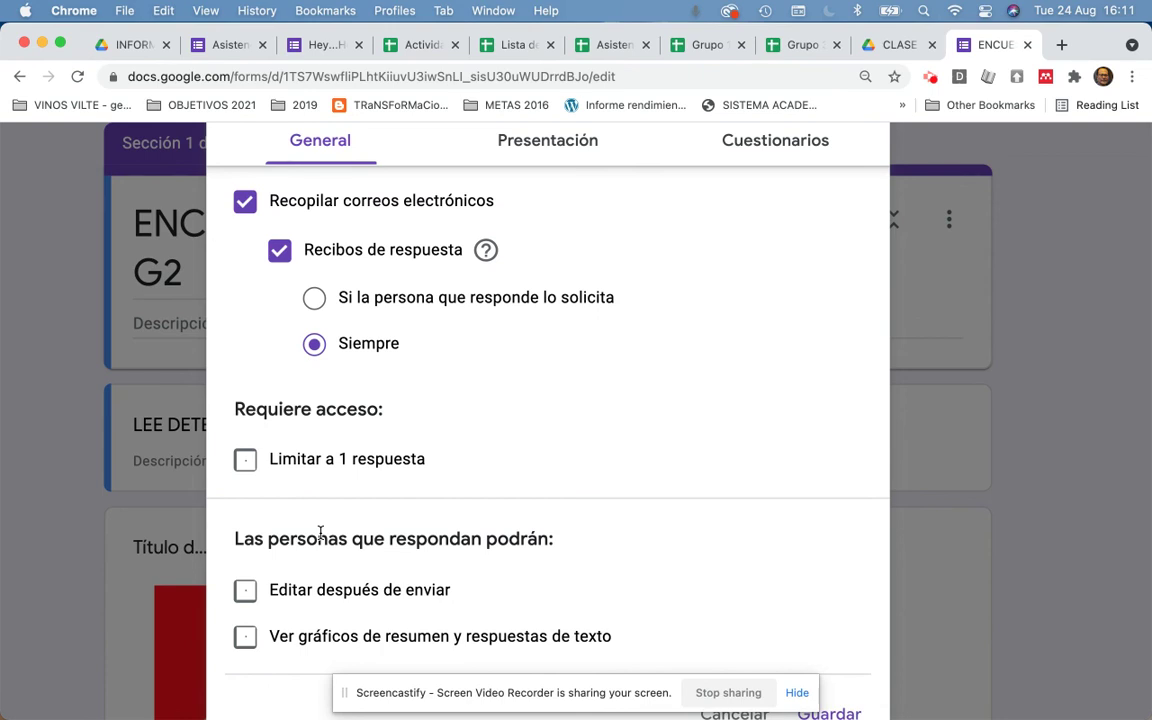
{"action": "left_click", "coordinate": [244, 462]}
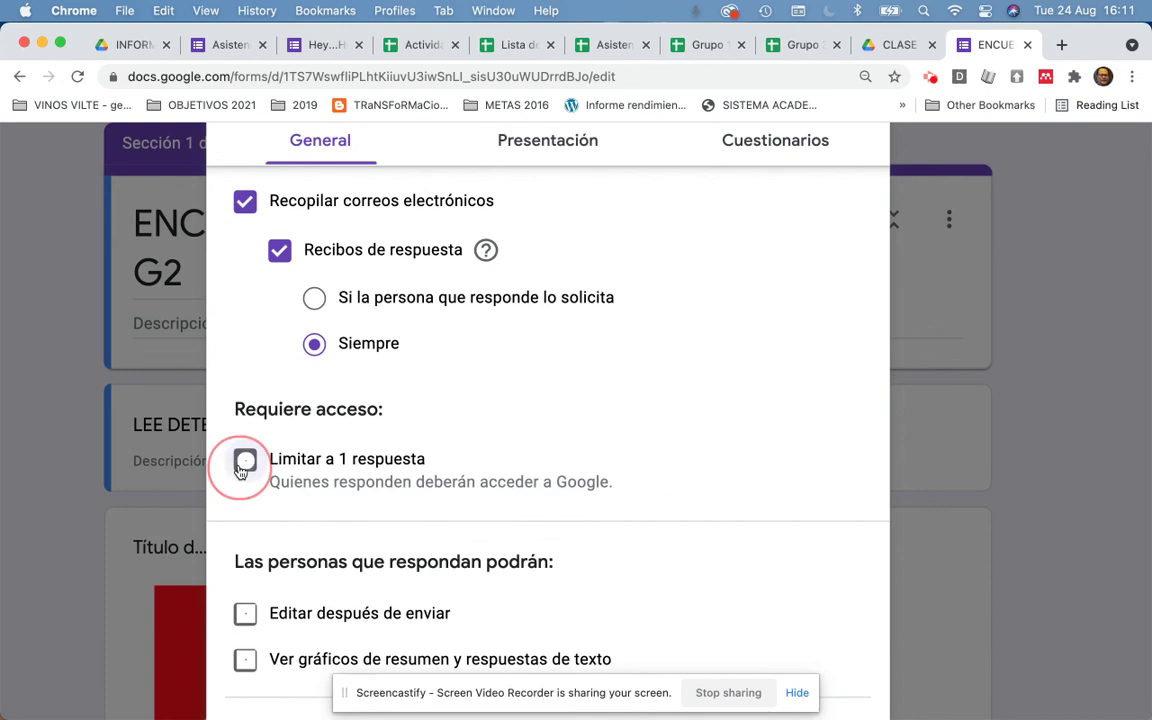
{"action": "scroll", "coordinate": [385, 485], "scroll_direction": "down", "scroll_amount": 2}
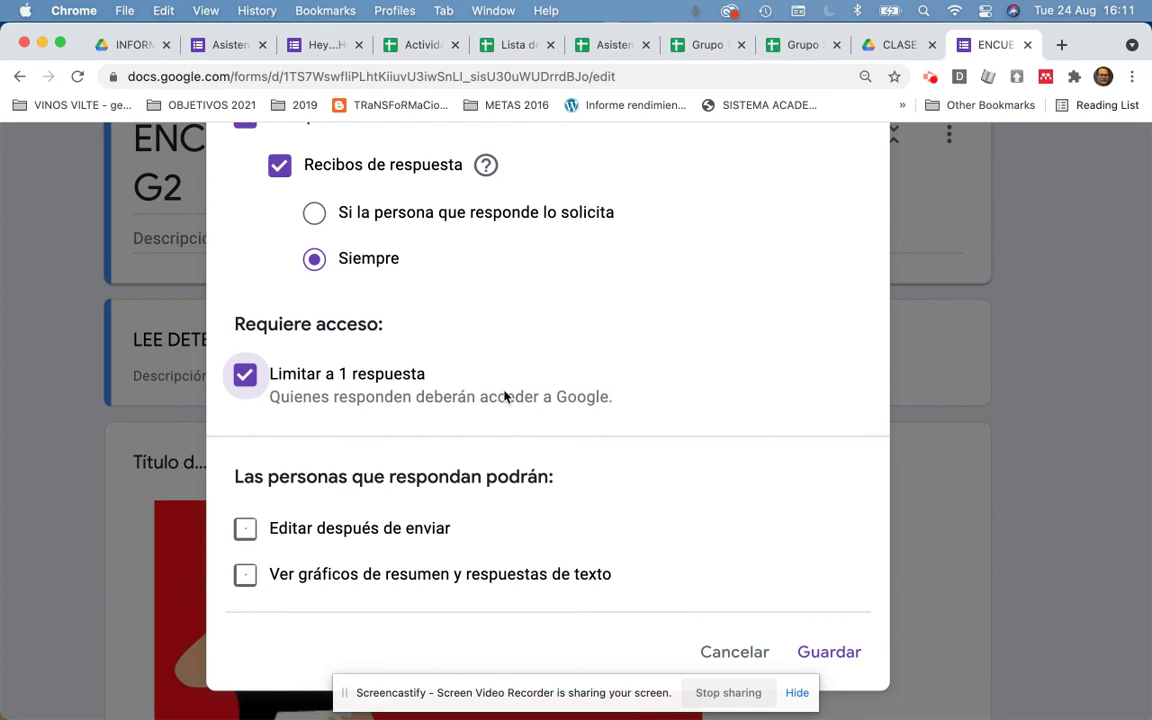
{"action": "scroll", "coordinate": [541, 330], "scroll_direction": "up", "scroll_amount": 1}
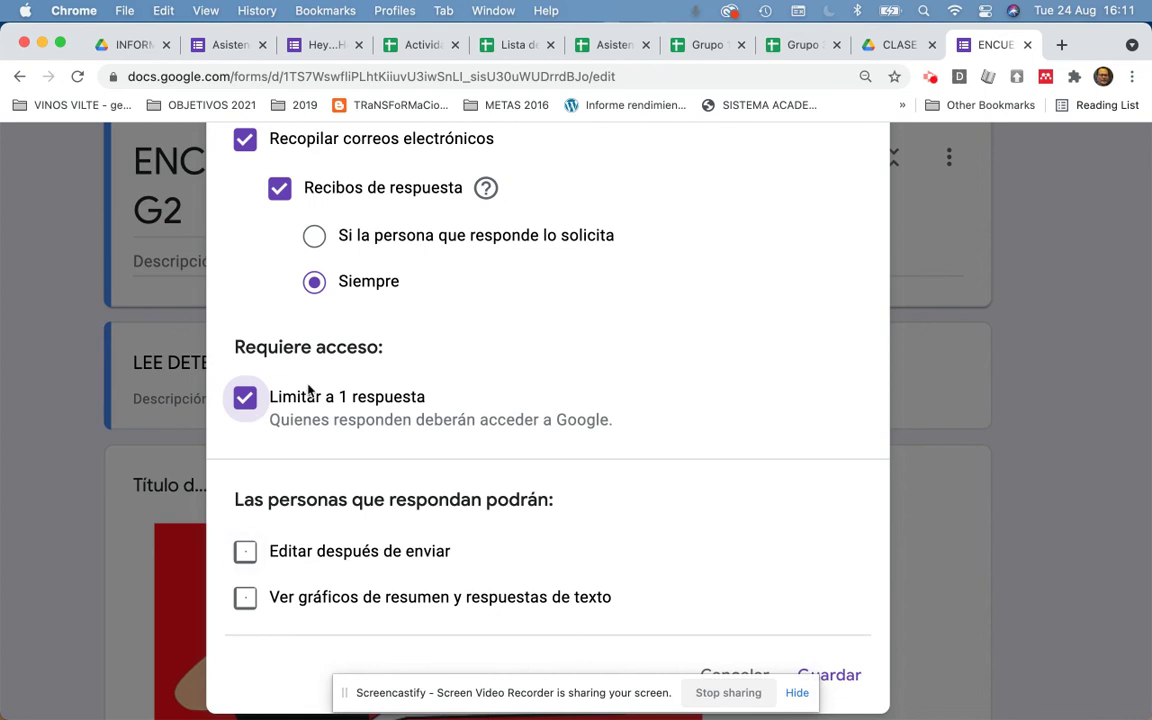
Step: Allow respondents Editar después de enviar and Ver gráficos de resumen y respuestas de texto, and save the settings
{"action": "scroll", "coordinate": [340, 508], "scroll_direction": "down", "scroll_amount": 2}
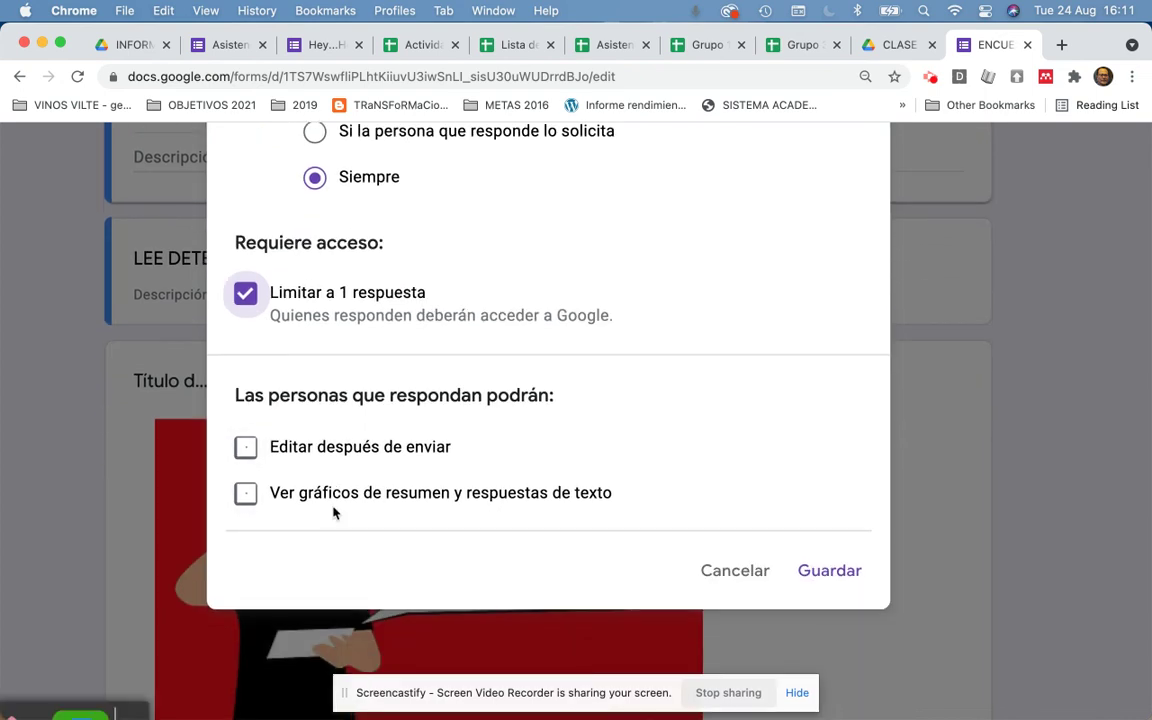
{"action": "scroll", "coordinate": [345, 450], "scroll_direction": "up", "scroll_amount": 2}
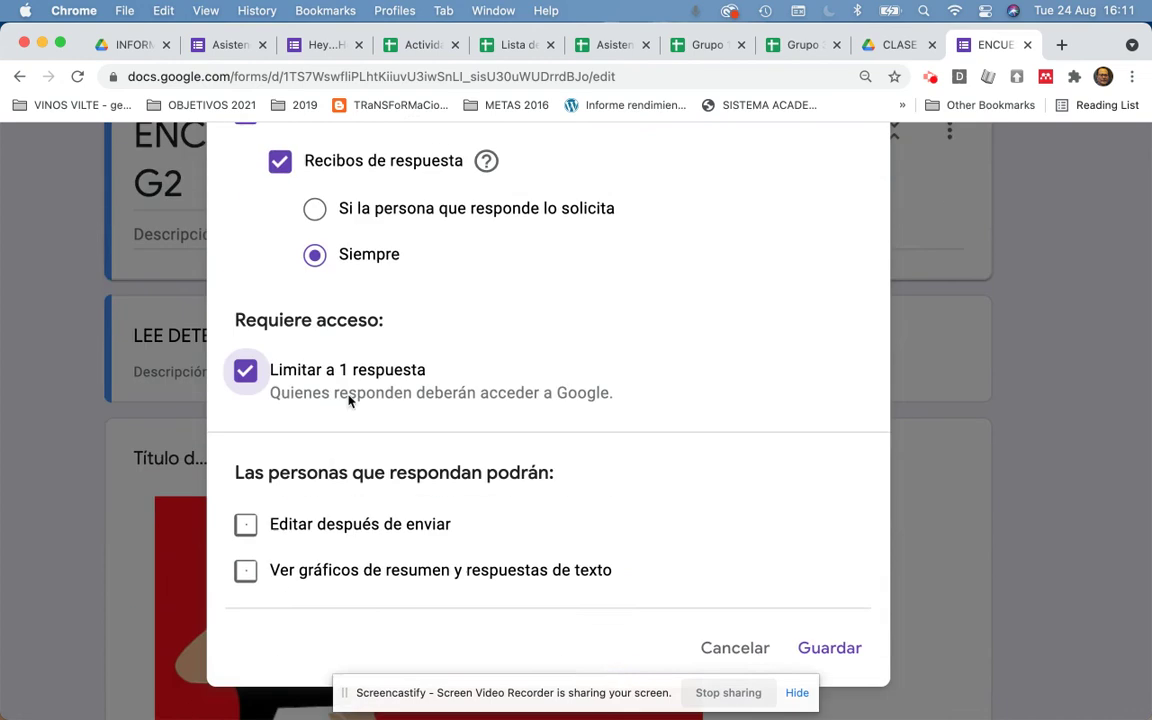
{"action": "scroll", "coordinate": [350, 395], "scroll_direction": "down", "scroll_amount": 1}
{"action": "scroll", "coordinate": [295, 475], "scroll_direction": "down", "scroll_amount": 1}
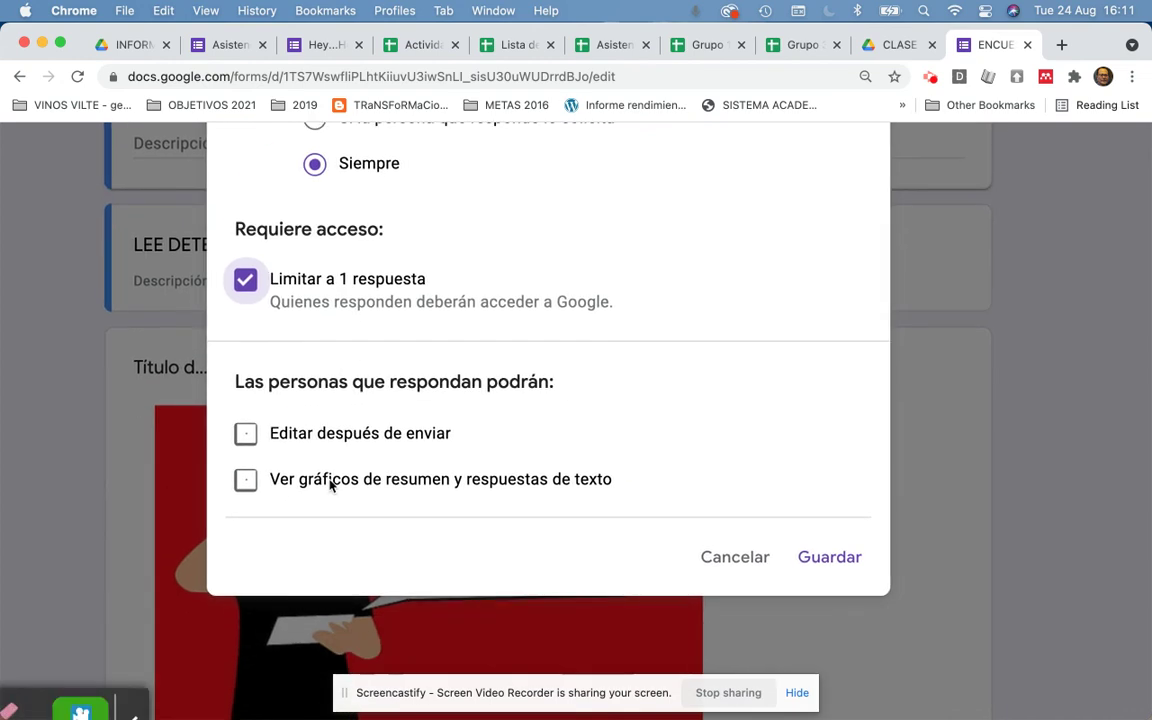
{"action": "left_click", "coordinate": [246, 435]}
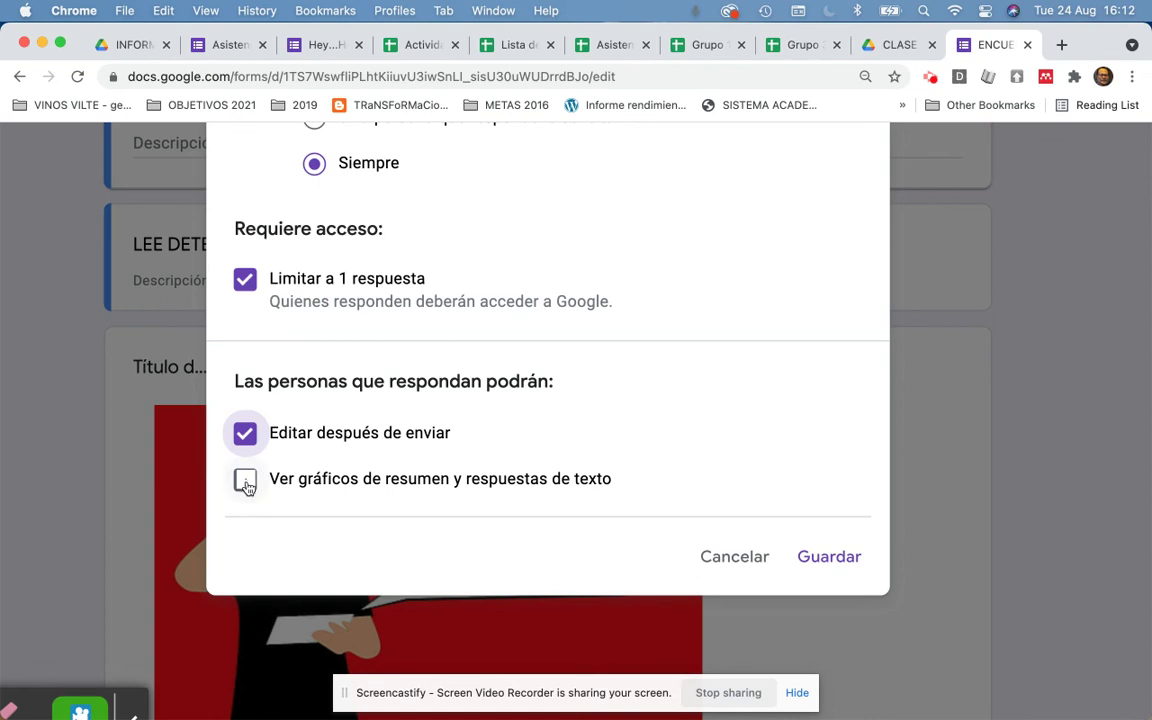
{"action": "left_click", "coordinate": [245, 479]}
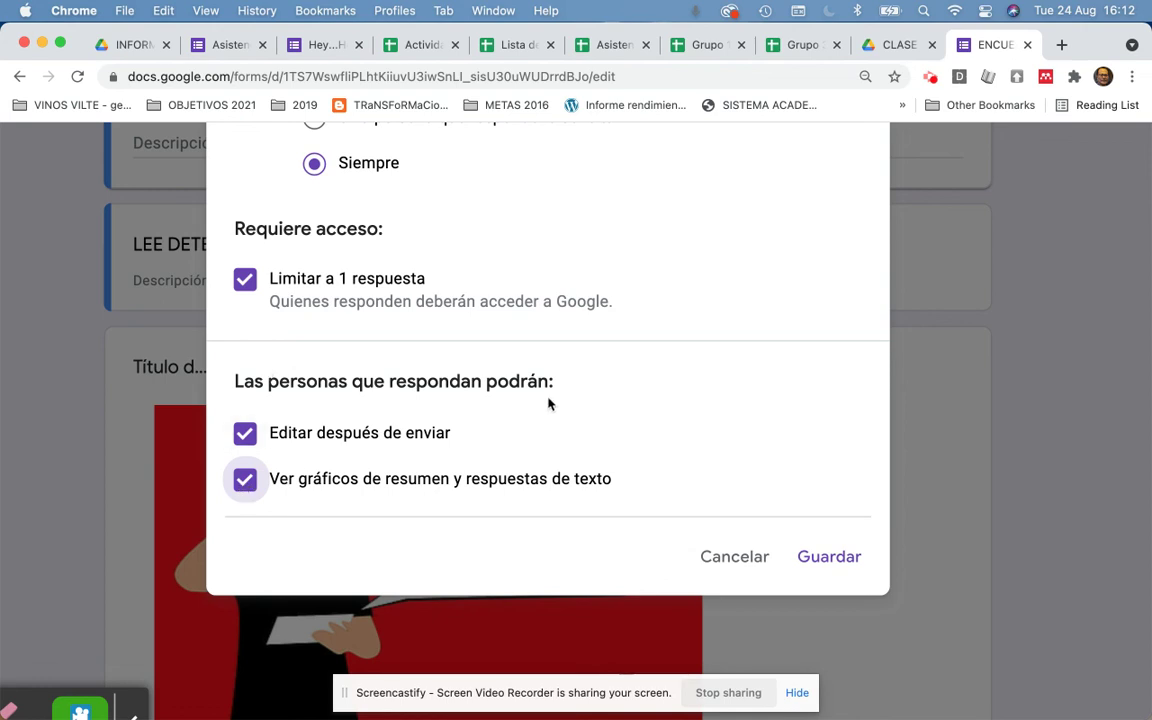
{"action": "scroll", "coordinate": [784, 383], "scroll_direction": "up", "scroll_amount": 3}
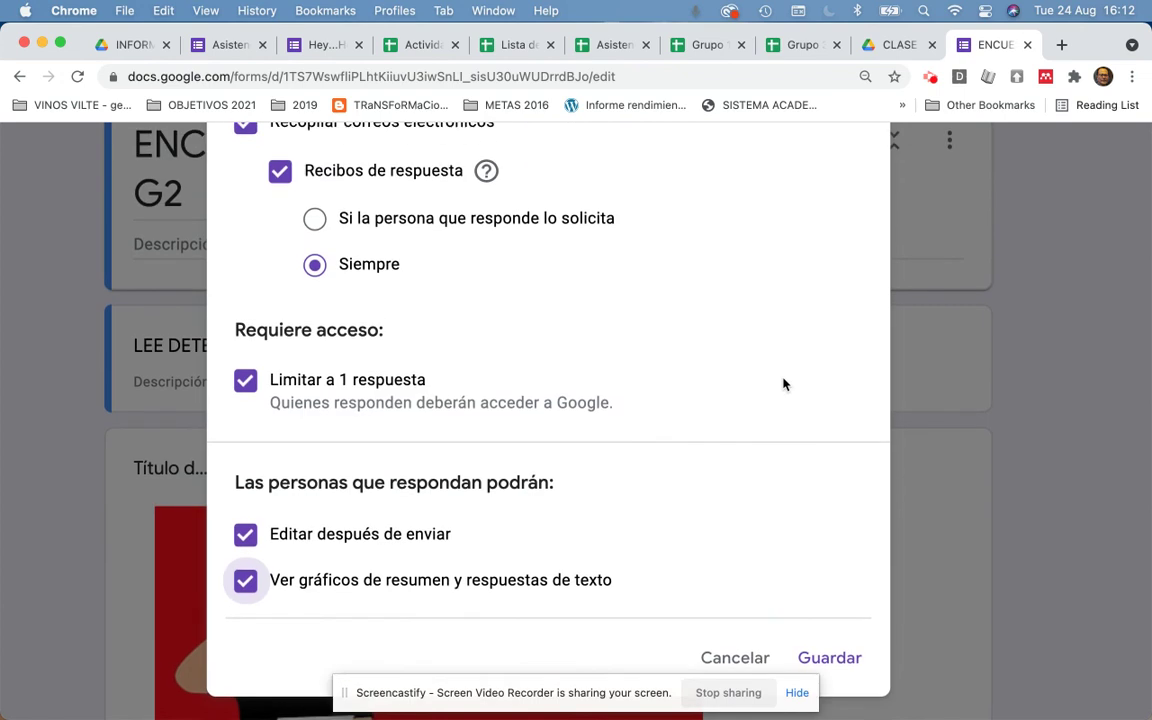
{"action": "scroll", "coordinate": [784, 385], "scroll_direction": "up", "scroll_amount": 3}
{"action": "scroll", "coordinate": [784, 385], "scroll_direction": "down", "scroll_amount": 5}
{"action": "left_click", "coordinate": [824, 567]}
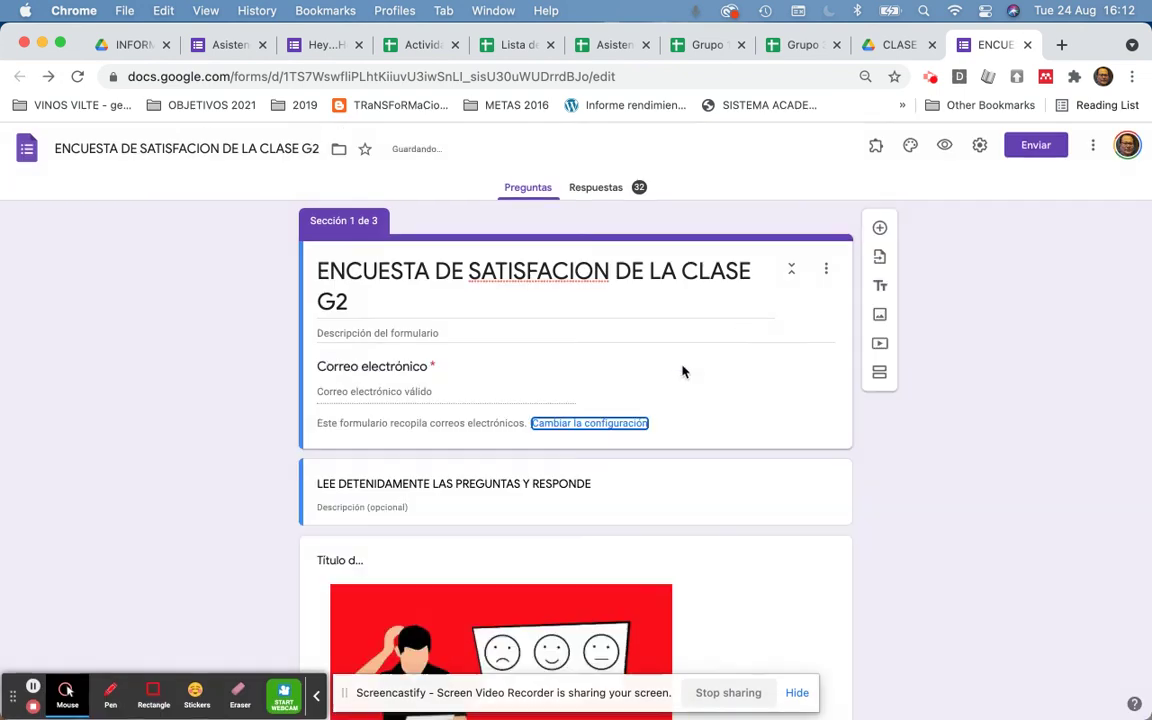
Step: In the form's presentation settings, enable Mostrar la barra de progreso, and switch Orden de preguntas aleatorio on and back off
{"action": "left_click", "coordinate": [981, 149]}
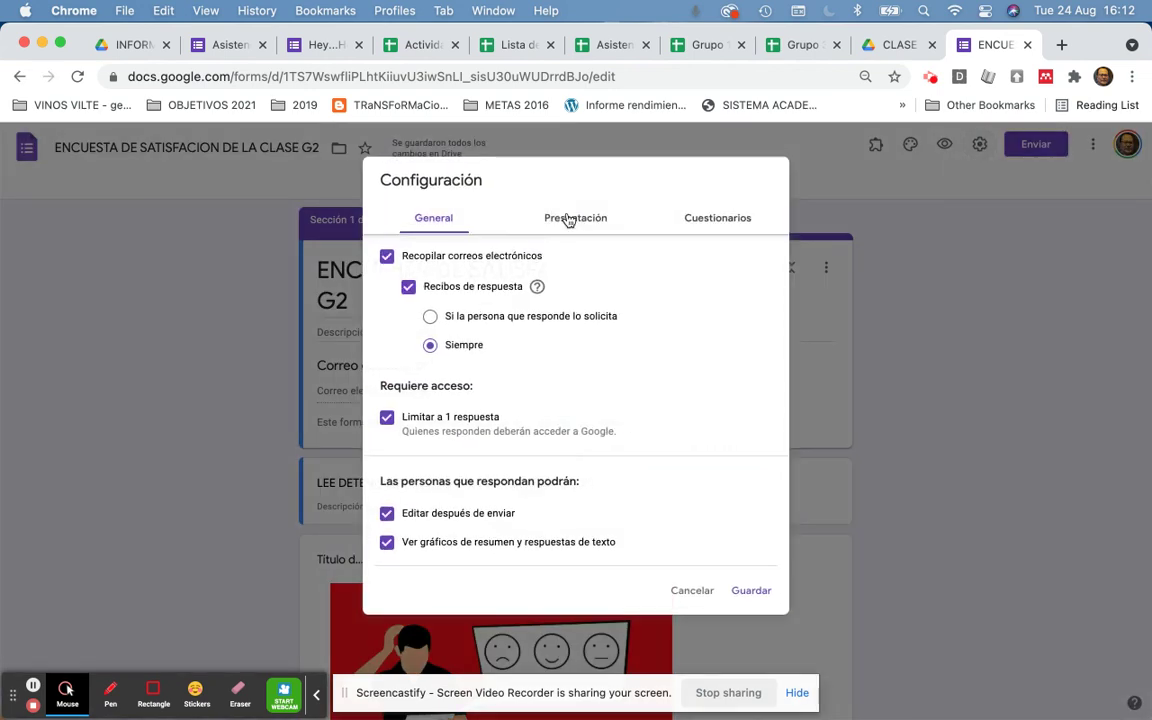
{"action": "left_click", "coordinate": [567, 220]}
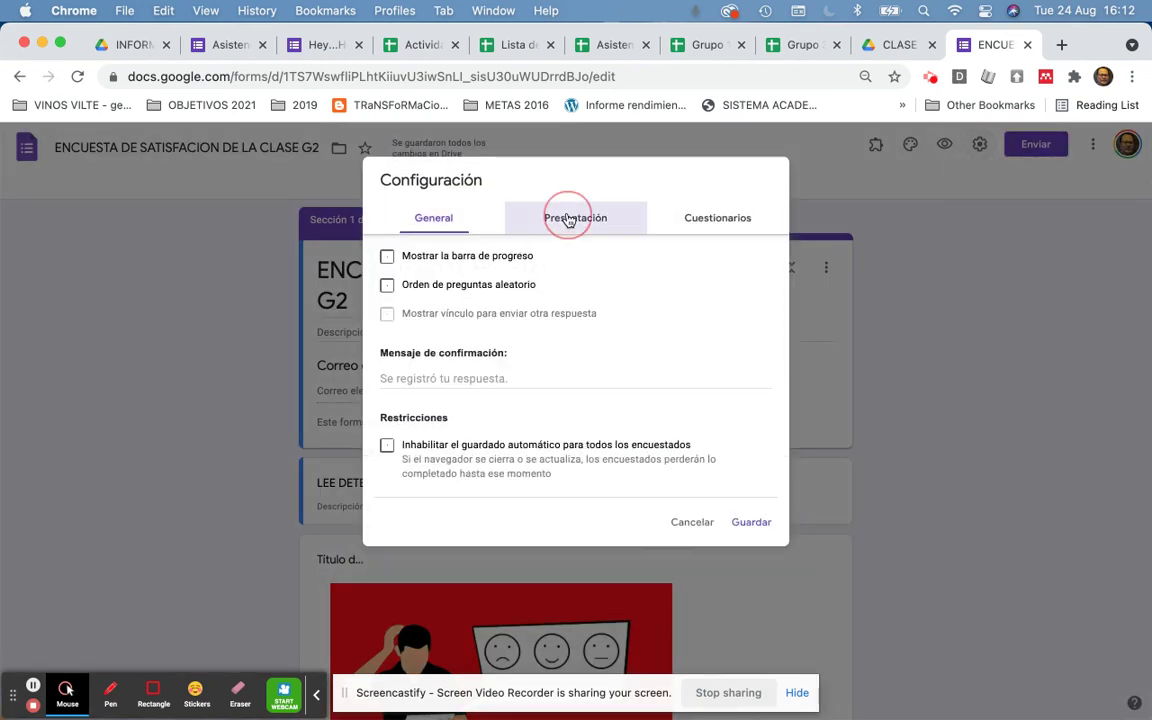
{"action": "scroll", "coordinate": [534, 343], "scroll_direction": "up", "scroll_amount": 3}
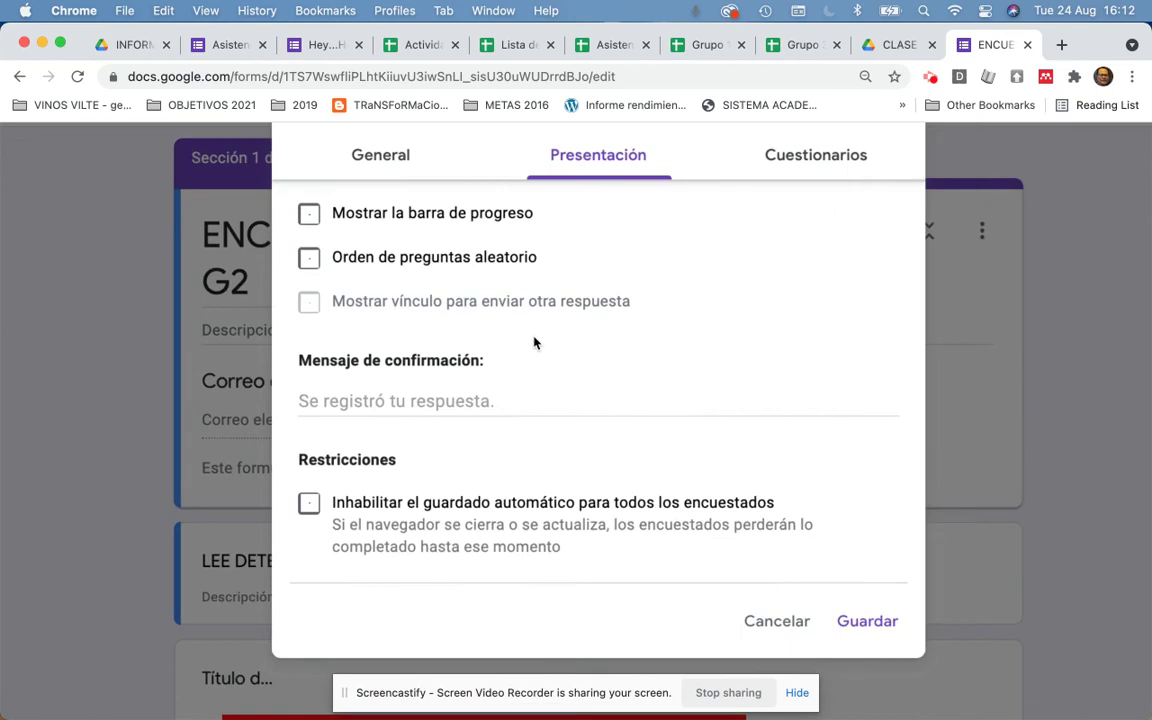
{"action": "left_click", "coordinate": [306, 216]}
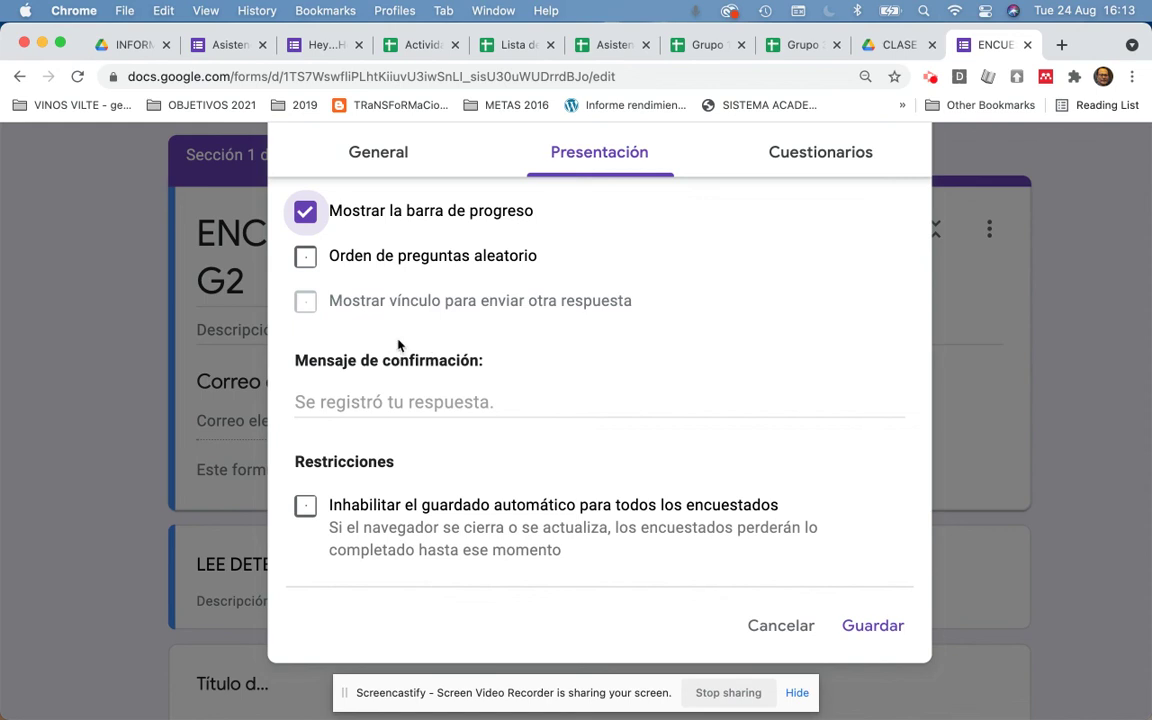
{"action": "left_click", "coordinate": [306, 259]}
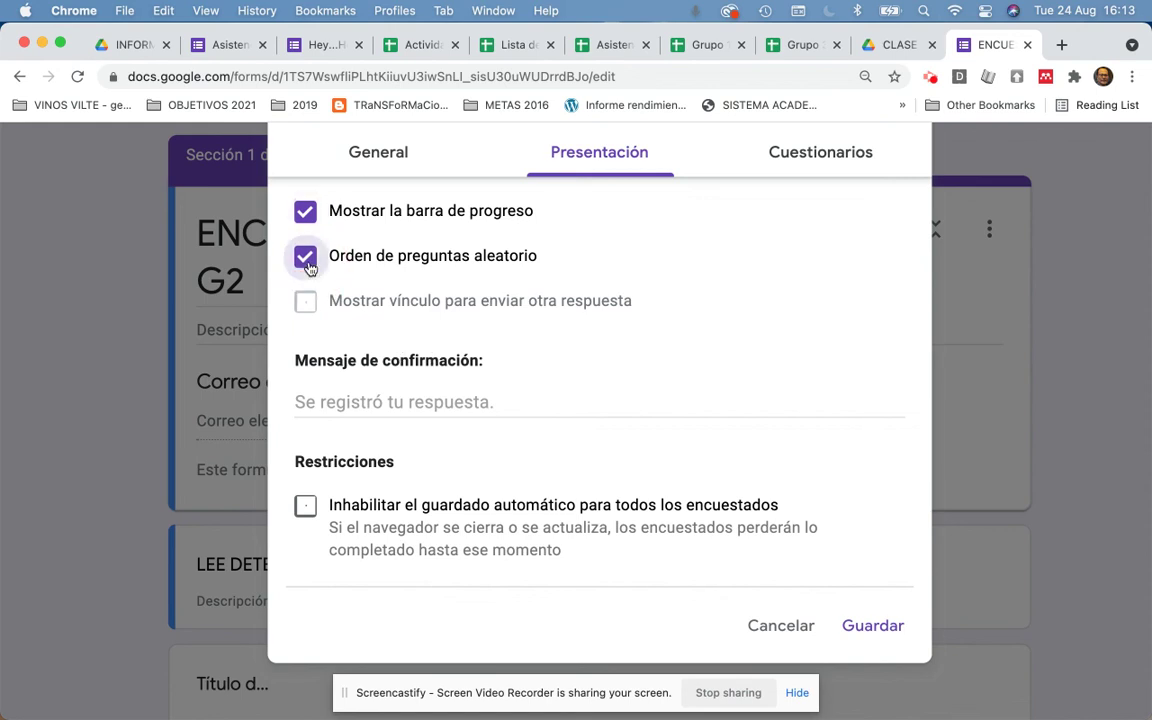
{"action": "left_click", "coordinate": [307, 261]}
{"action": "left_click", "coordinate": [420, 404]}
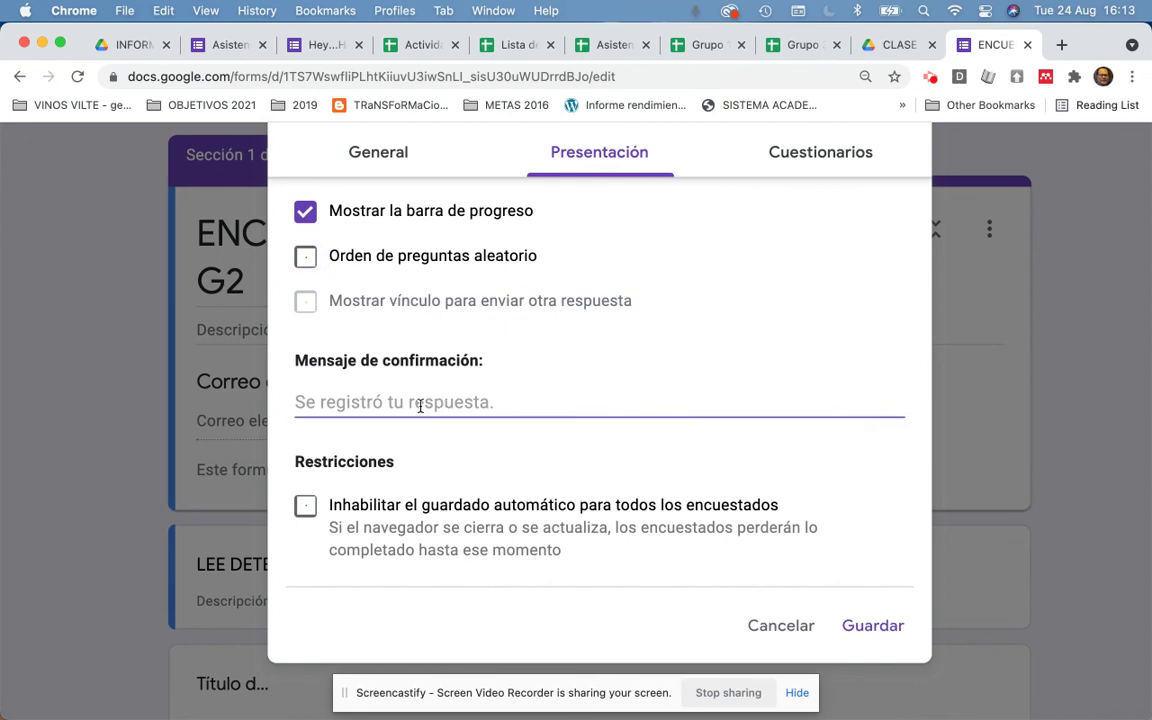
{"action": "type", "text": "su mer"}
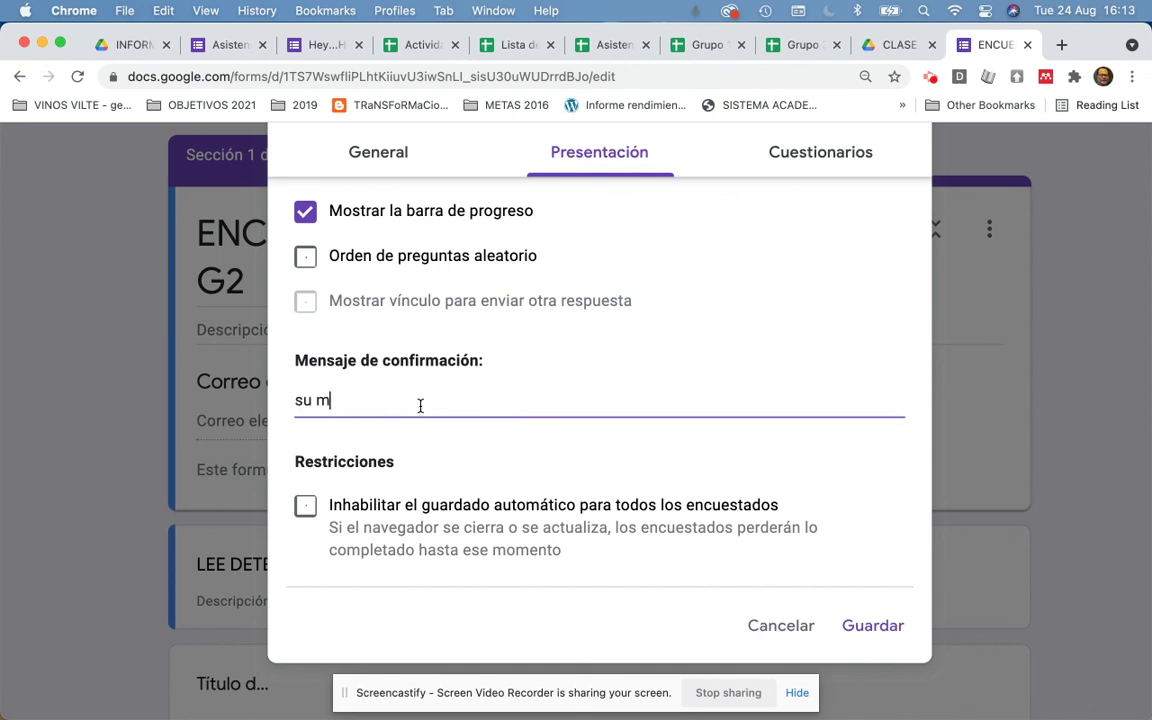
{"action": "key", "text": "BackSpace"}
{"action": "key", "text": "BackSpace"}
{"action": "key", "text": "BackSpace"}
{"action": "key", "text": "BackSpace"}
{"action": "key", "text": "BackSpace"}
{"action": "key", "text": "BackSpace"}
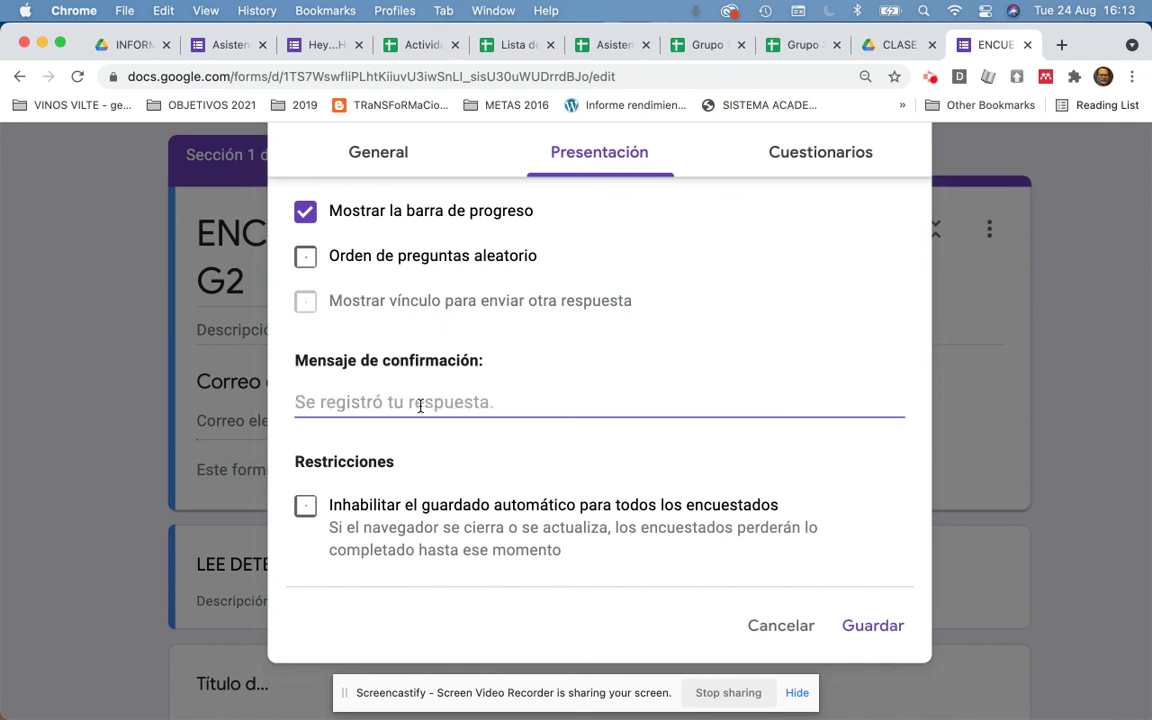
Step: Set the form's confirmation message to "Gracias por llenar el cuestionario"
{"action": "type", "text": "GRacias "}
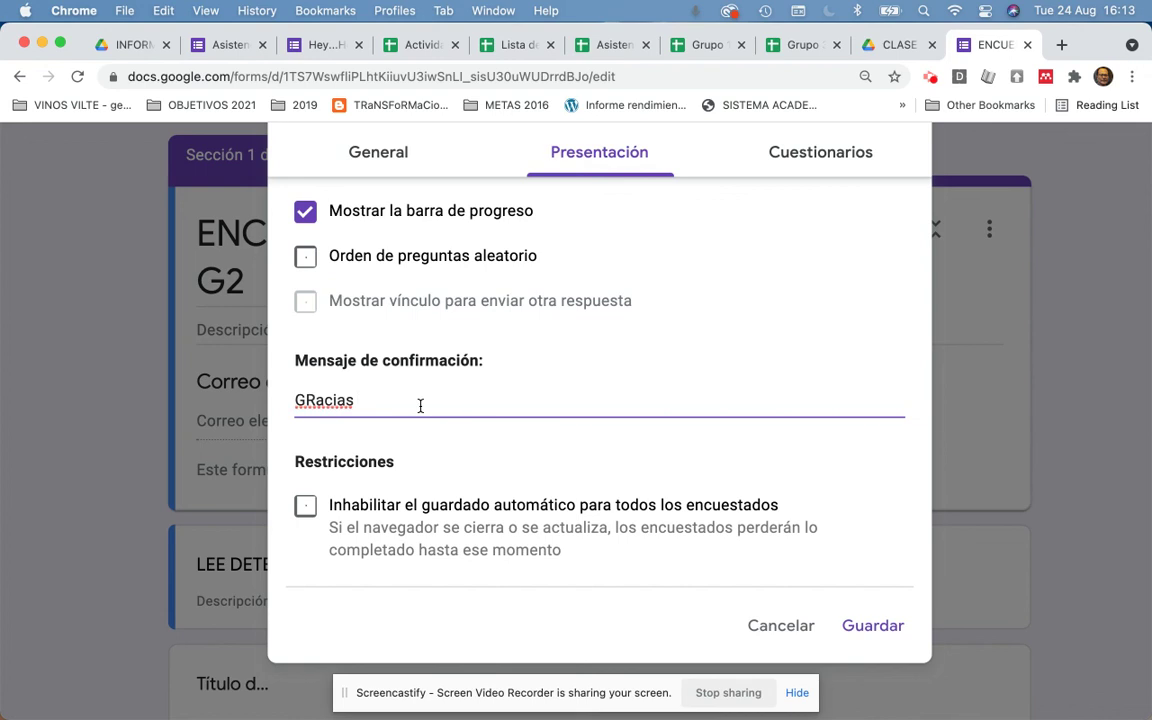
{"action": "type", "text": "porlle"}
{"action": "key", "text": "BackSpace"}
{"action": "key", "text": "BackSpace"}
{"action": "key", "text": "BackSpace"}
{"action": "type", "text": "llenar el cuesti"}
{"action": "key", "text": "BackSpace"}
{"action": "type", "text": "uestionario"}
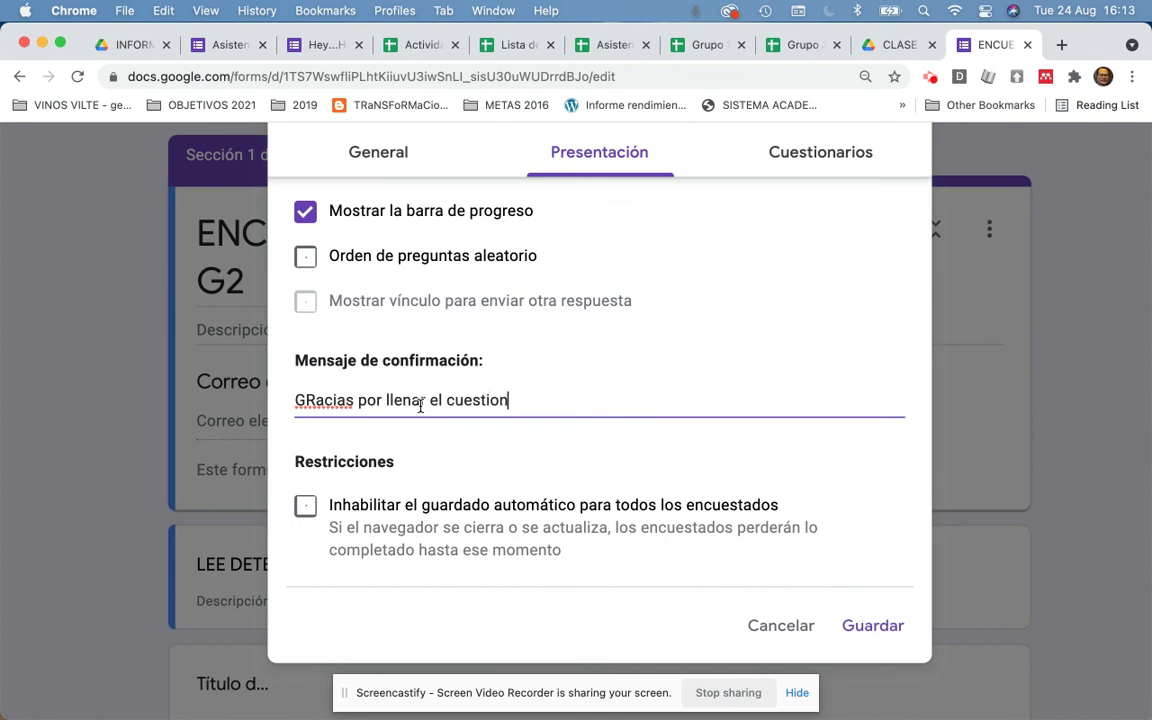
{"action": "left_click", "coordinate": [305, 400]}
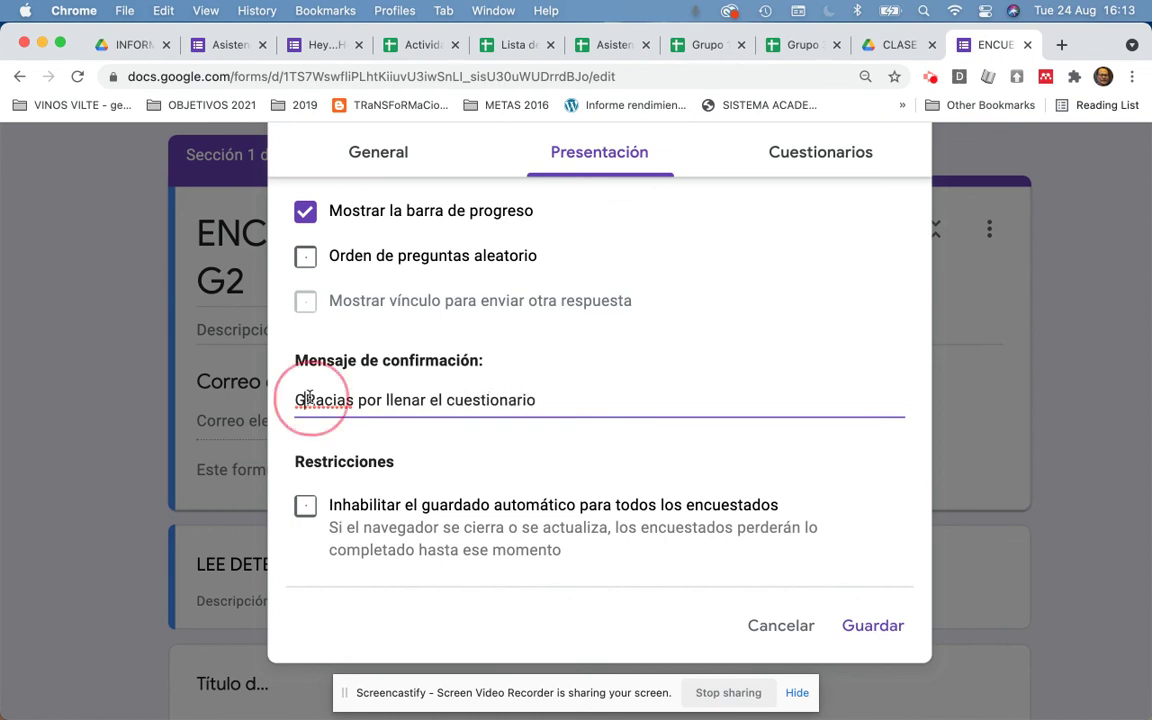
{"action": "key", "text": "Delete"}
{"action": "type", "text": "r"}
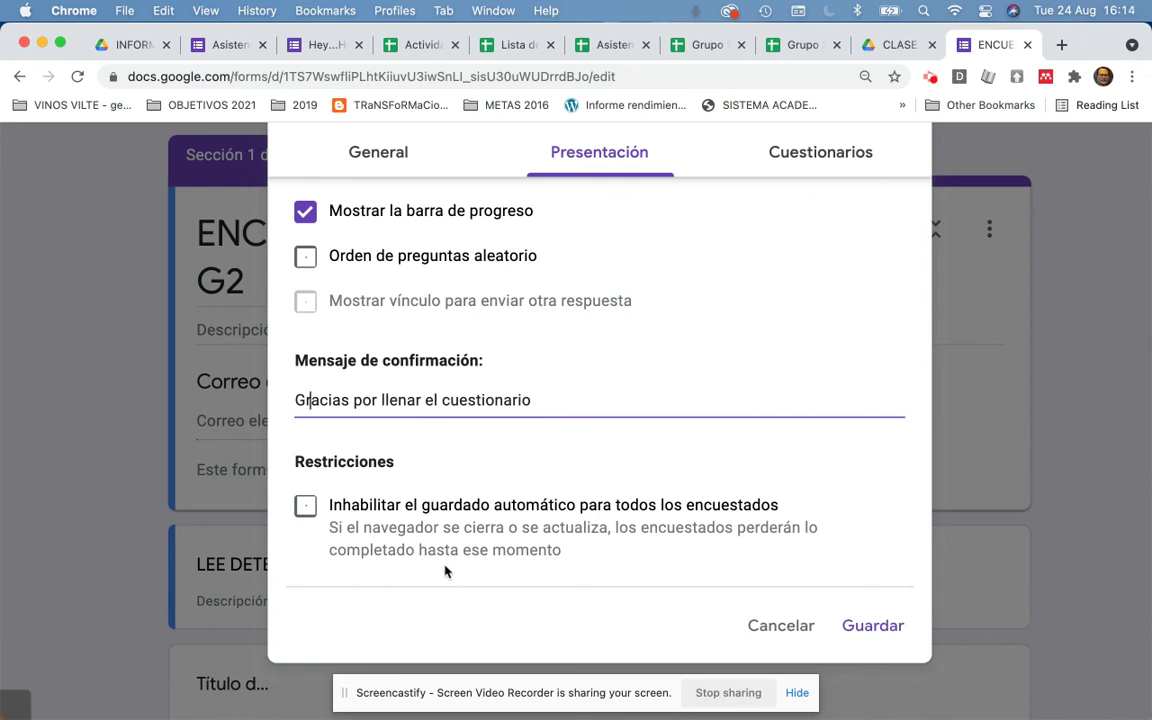
Step: Try the restriction Inhabilitar el guardado automático para todos los encuestados and switch it back off
{"action": "left_click", "coordinate": [307, 510]}
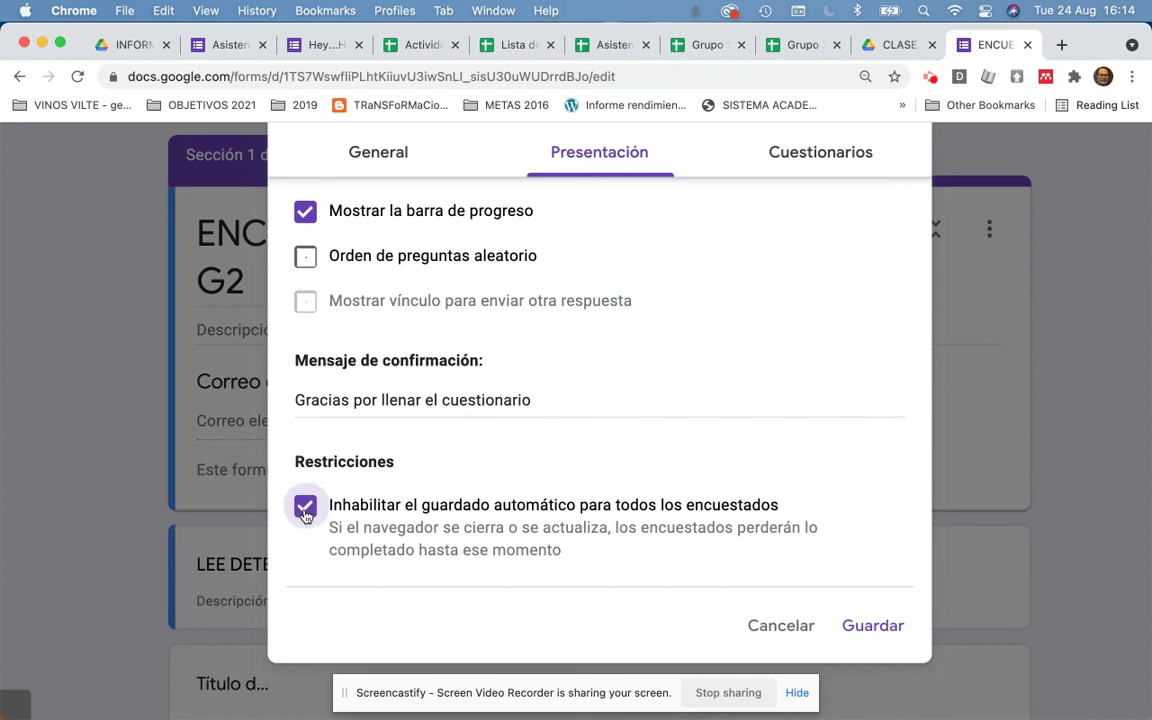
{"action": "left_click", "coordinate": [305, 511]}
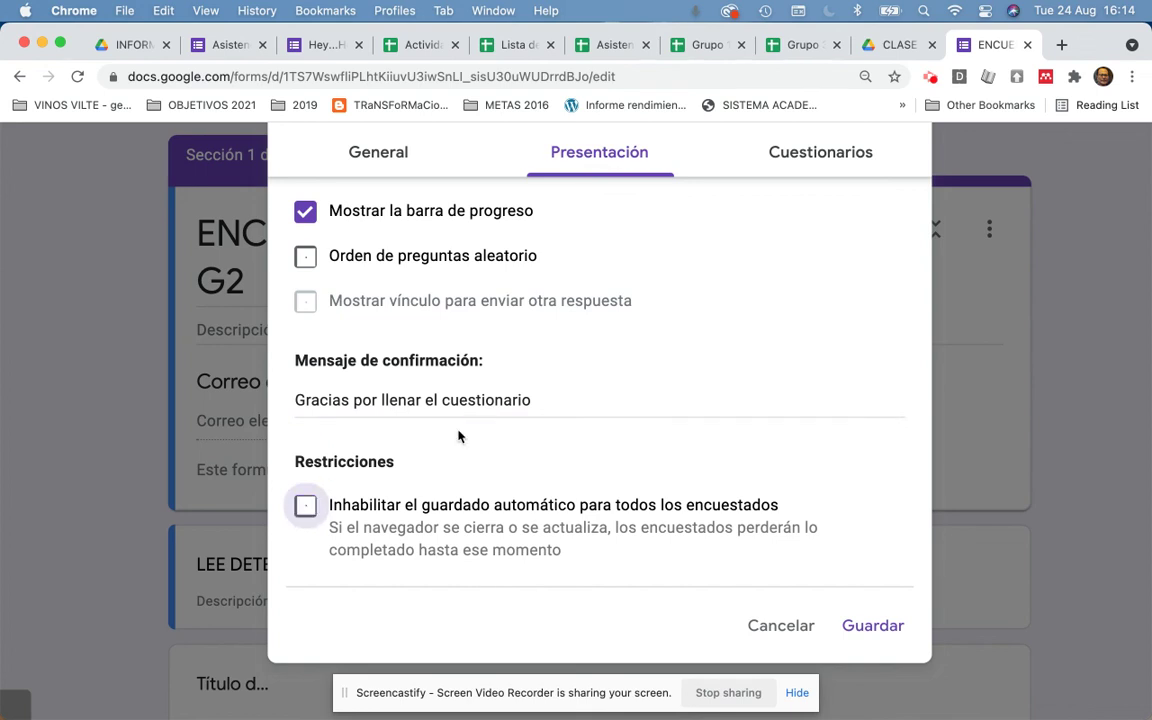